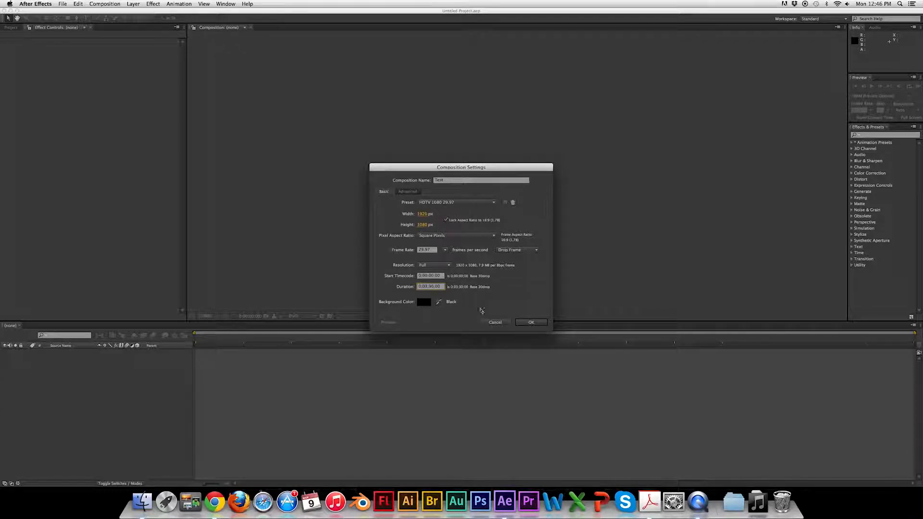
Confirm the composition settings and add a new composition-sized solid layer to the timeline.
click(532, 322)
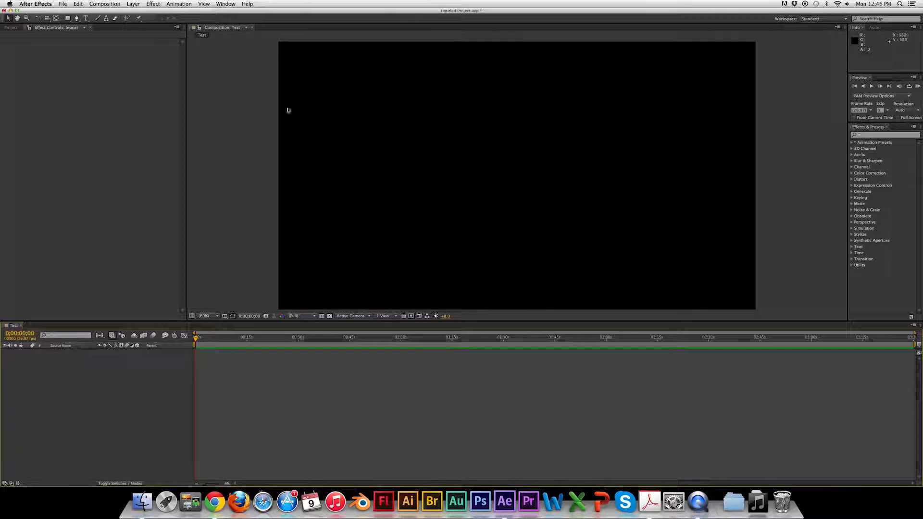
right_click(139, 379)
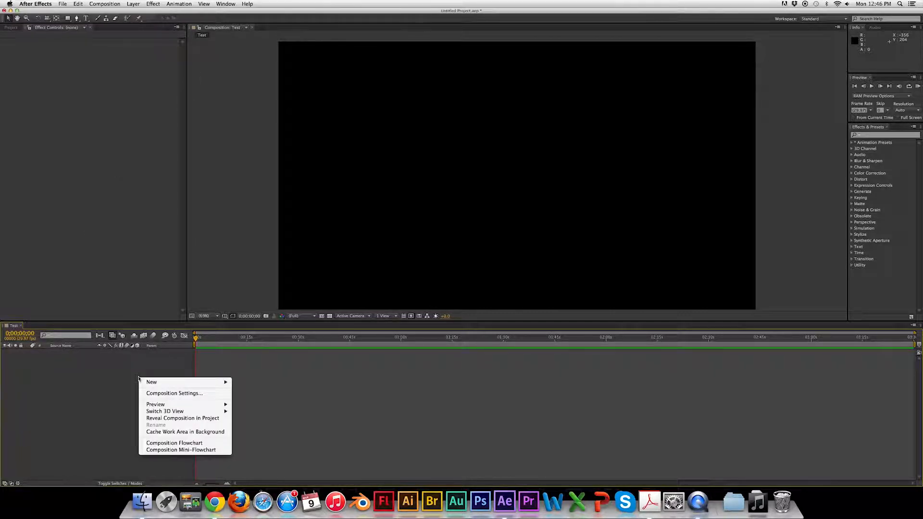
mouse_move(149, 382)
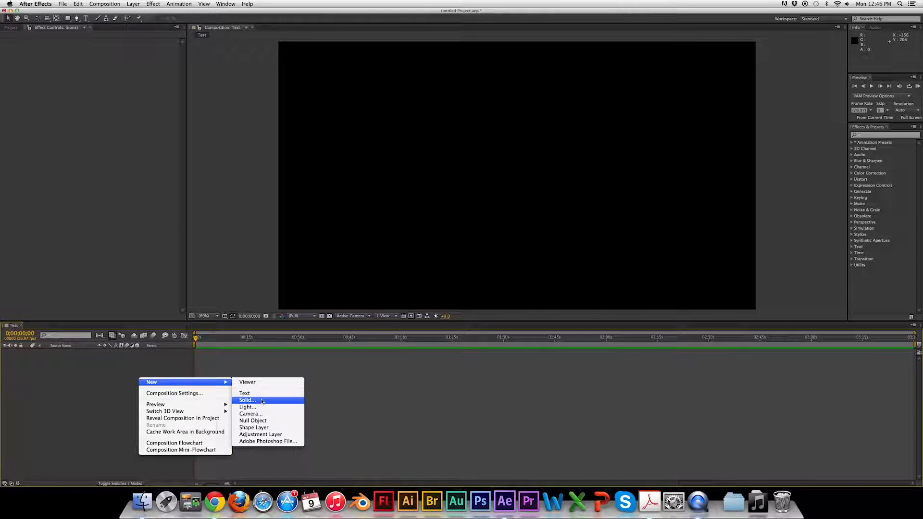
click(262, 401)
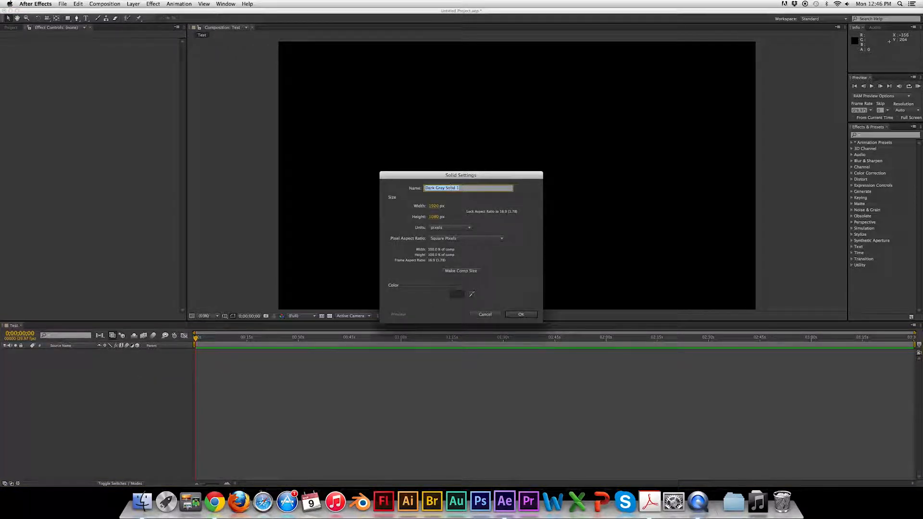
click(520, 314)
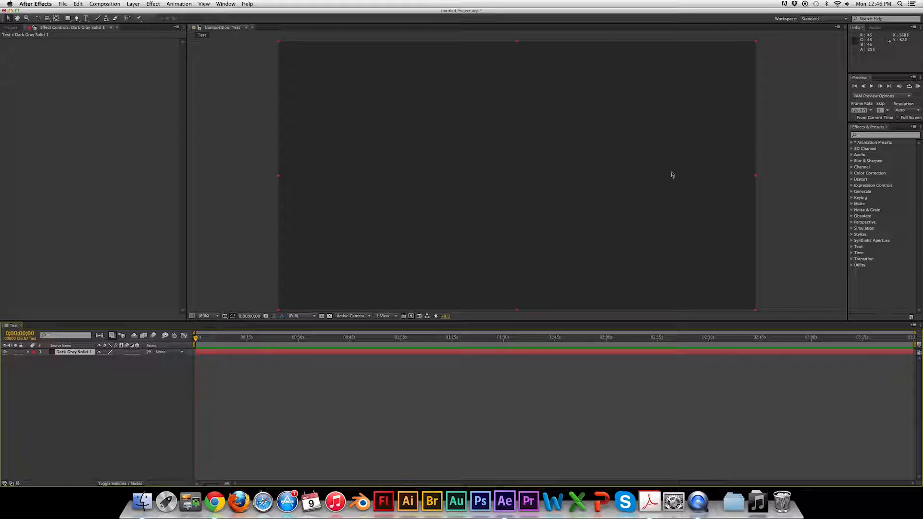
Search the effects for ramp and apply the Ramp effect to the solid in the composition.
click(875, 136)
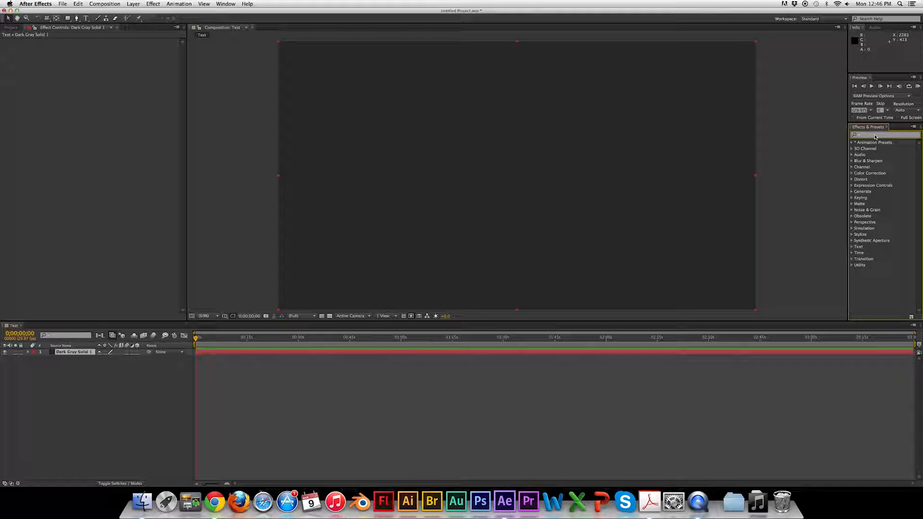
text(ramp)
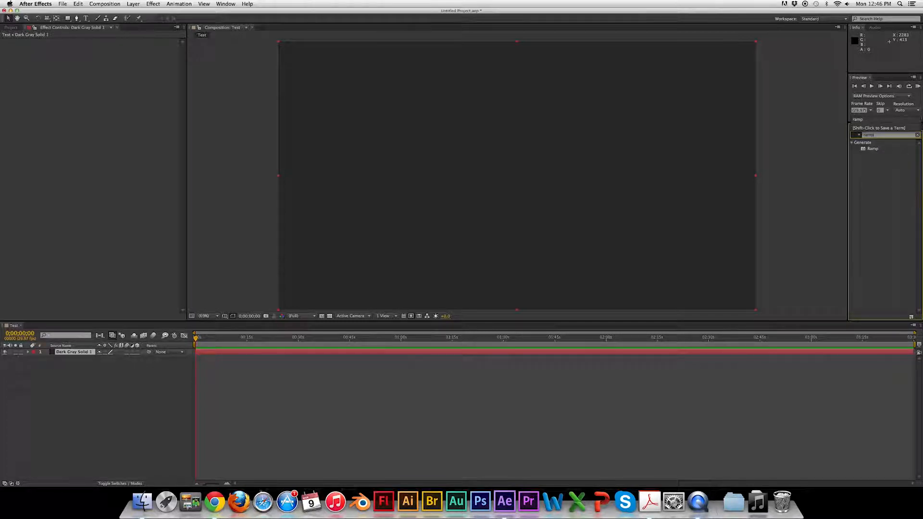
drag(876, 150, 542, 172)
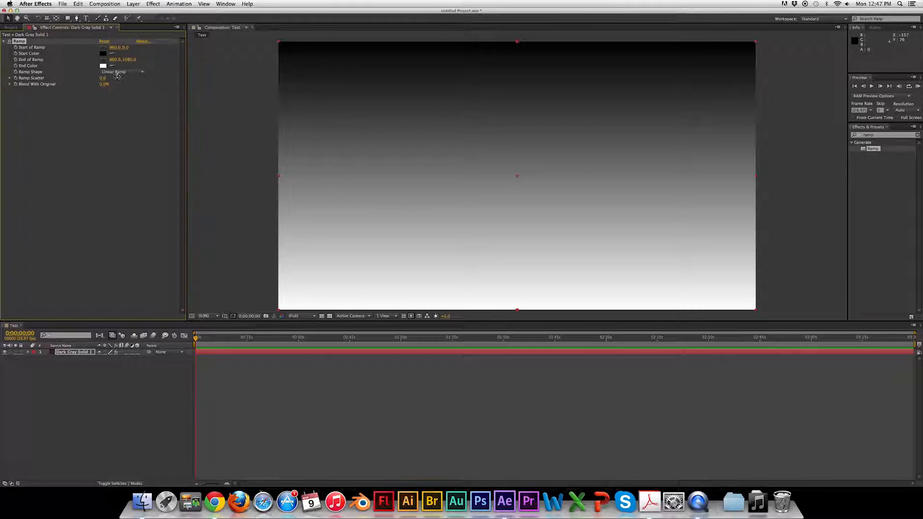
Set the ramp shape to Radial Ramp and change the start color to a medium gray.
click(135, 76)
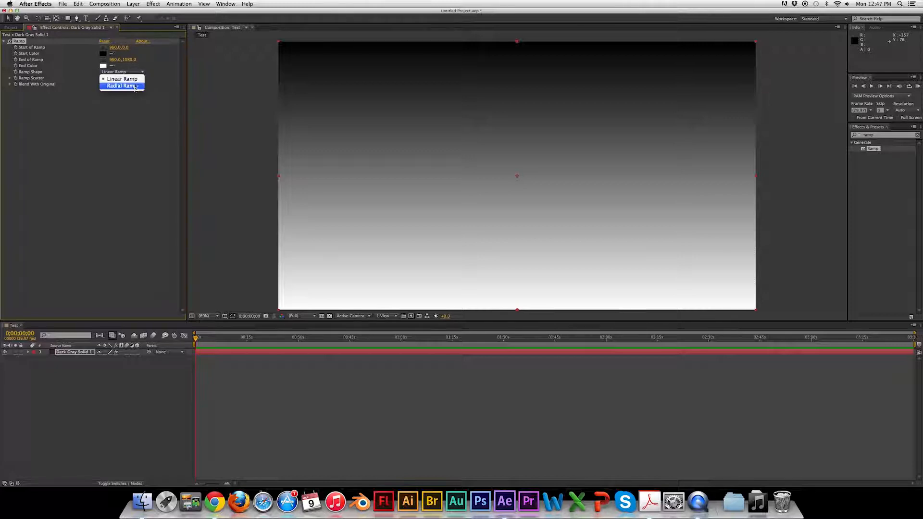
click(135, 86)
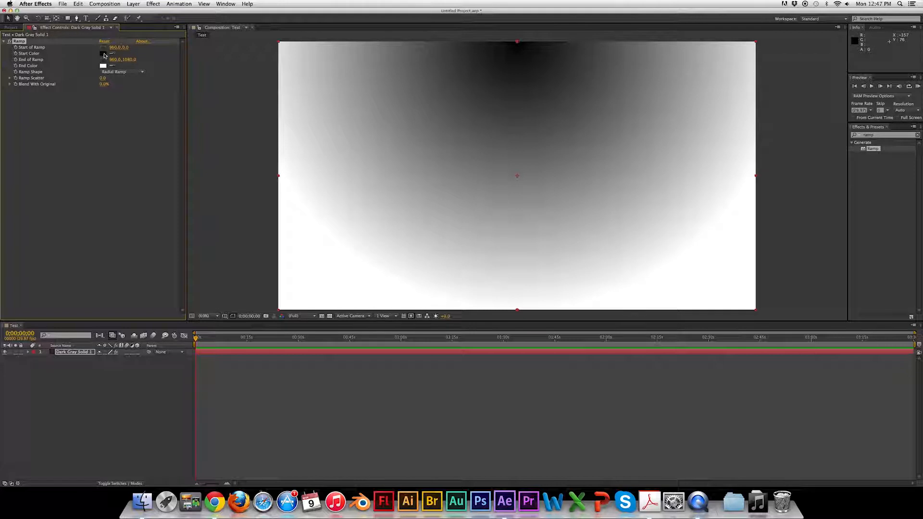
click(104, 54)
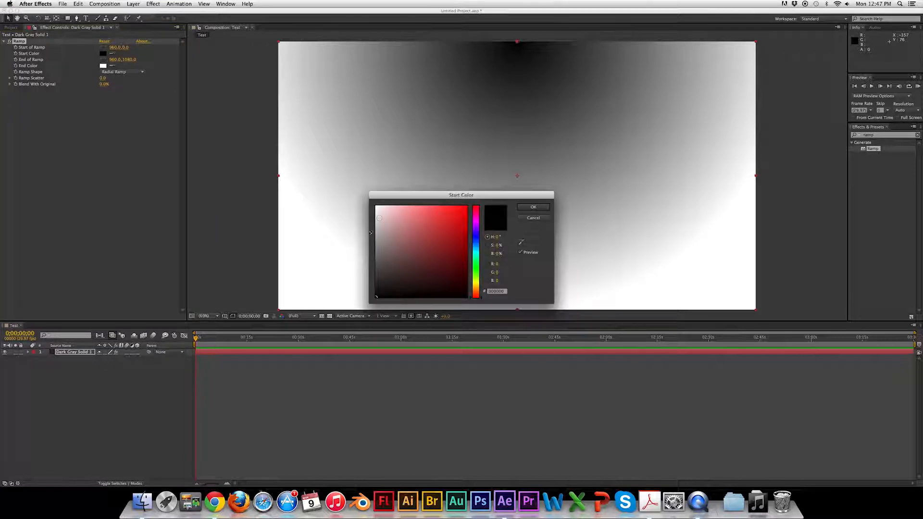
drag(378, 251, 376, 262)
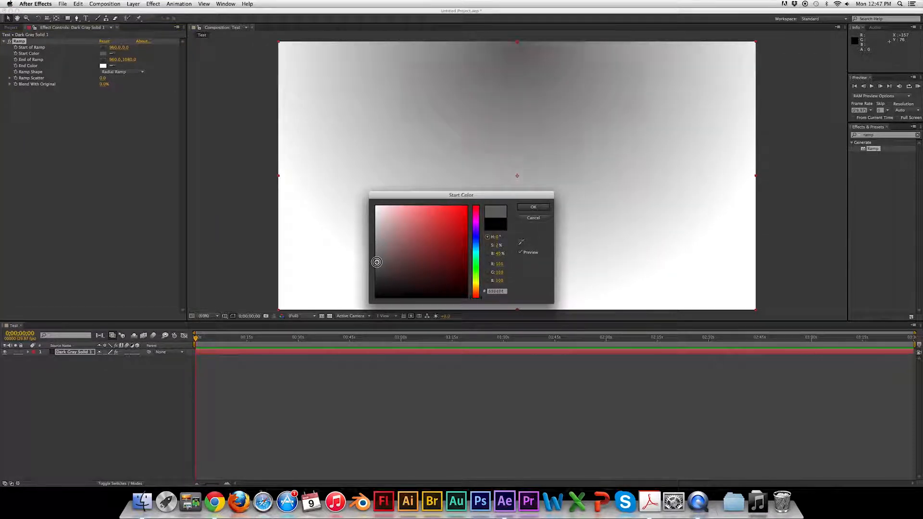
click(533, 208)
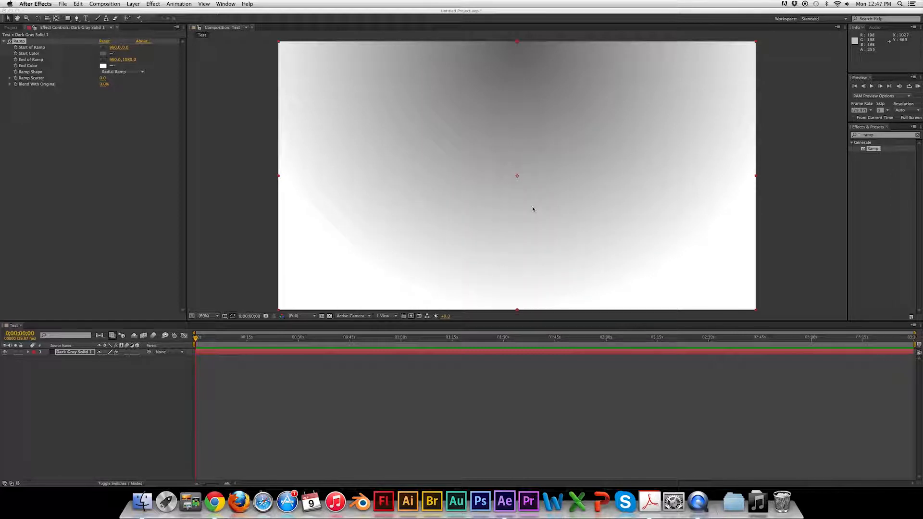
Change the ramp's end color to black.
click(104, 66)
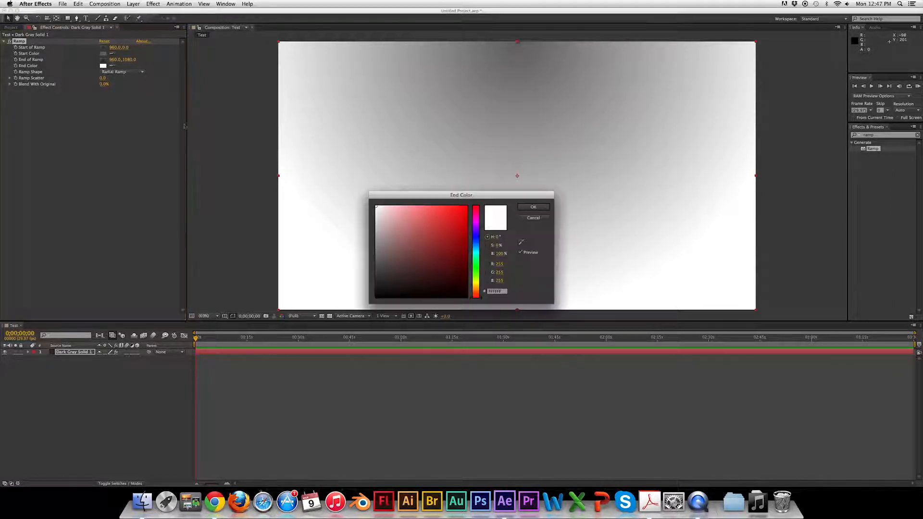
drag(383, 284, 326, 313)
click(533, 208)
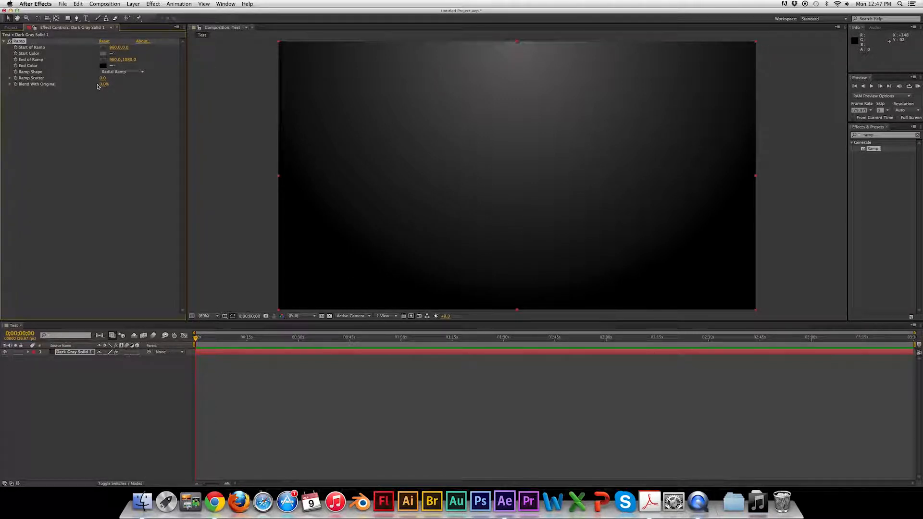
mouse_move(103, 85)
mouse_down()
mouse_move(132, 96)
mouse_move(86, 88)
mouse_up()
click(225, 175)
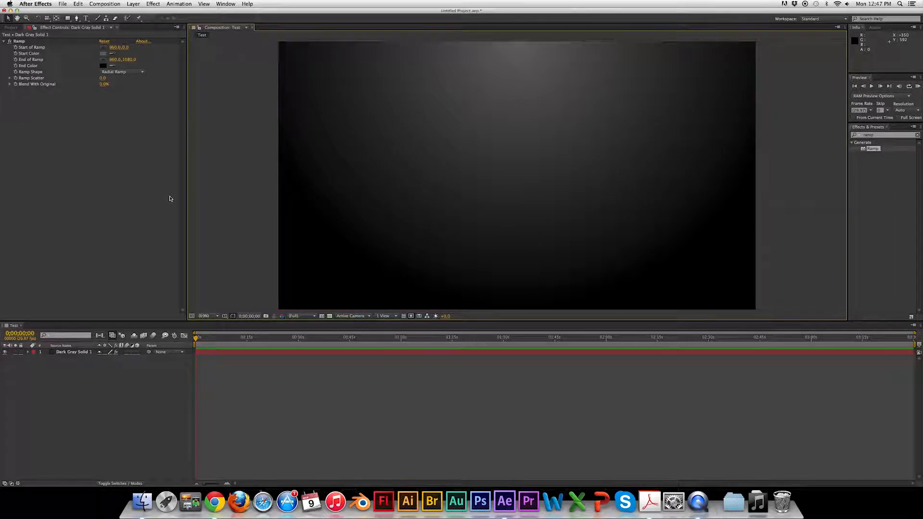
Import the Daft Punk – Lose Yourself to Dance (Official Version).mp3 file into the project.
click(8, 28)
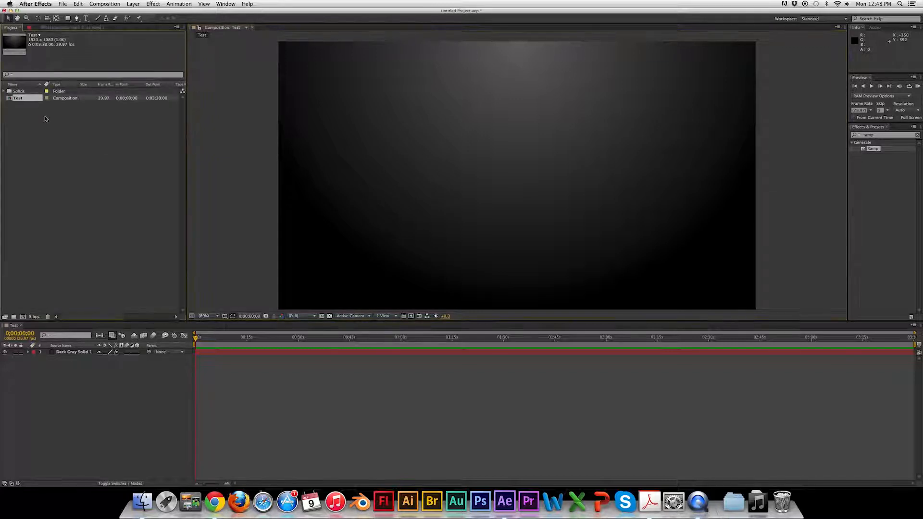
right_click(60, 142)
mouse_move(93, 168)
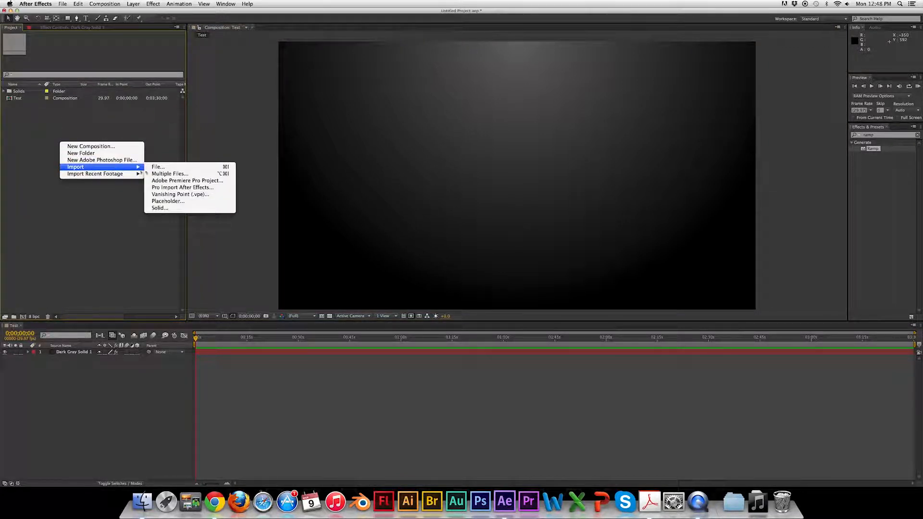
click(156, 170)
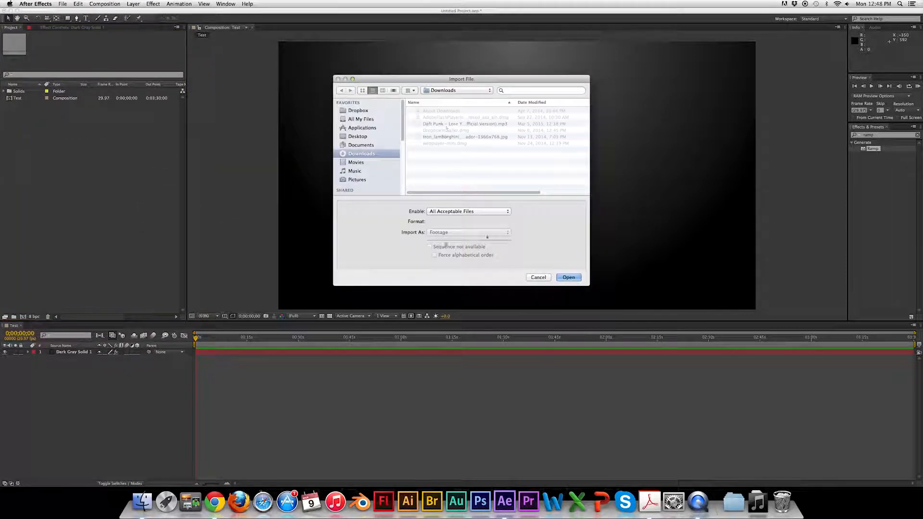
click(444, 124)
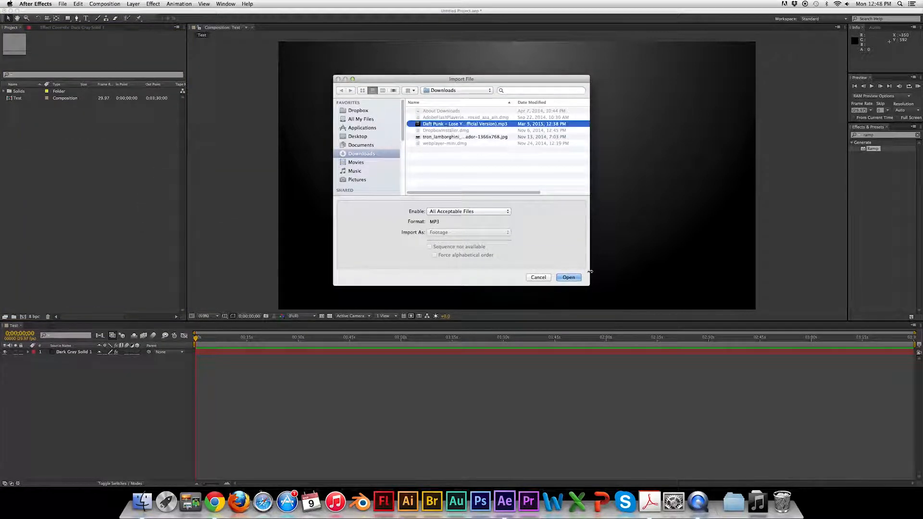
click(568, 277)
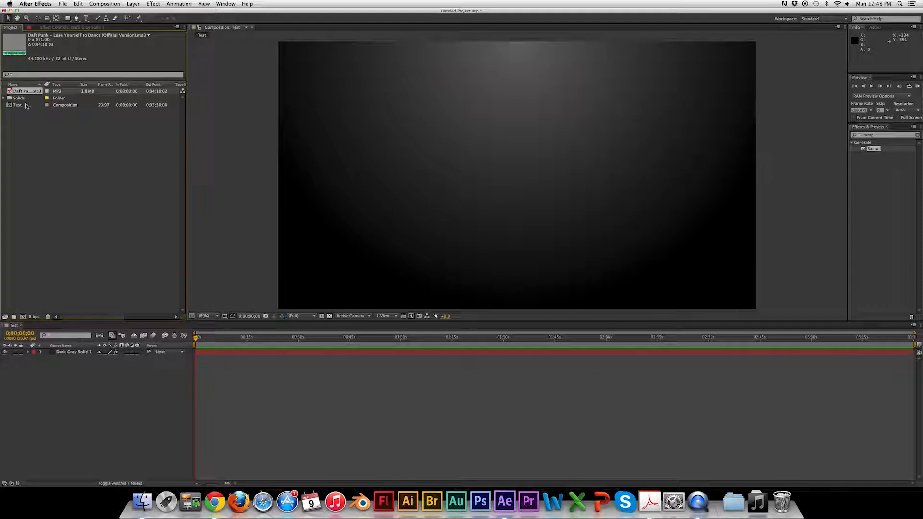
Add the mp3 to the composition timeline and expand its audio waveform.
drag(30, 97, 32, 372)
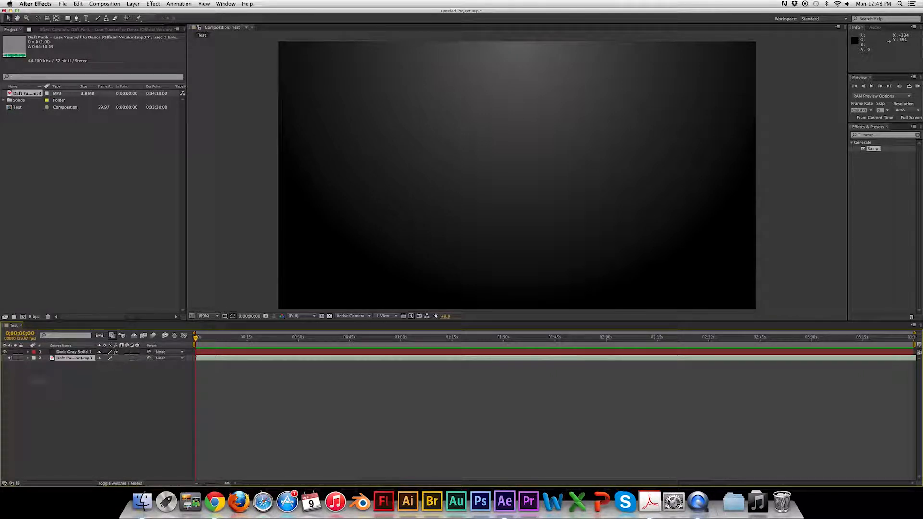
click(28, 359)
click(34, 365)
click(41, 379)
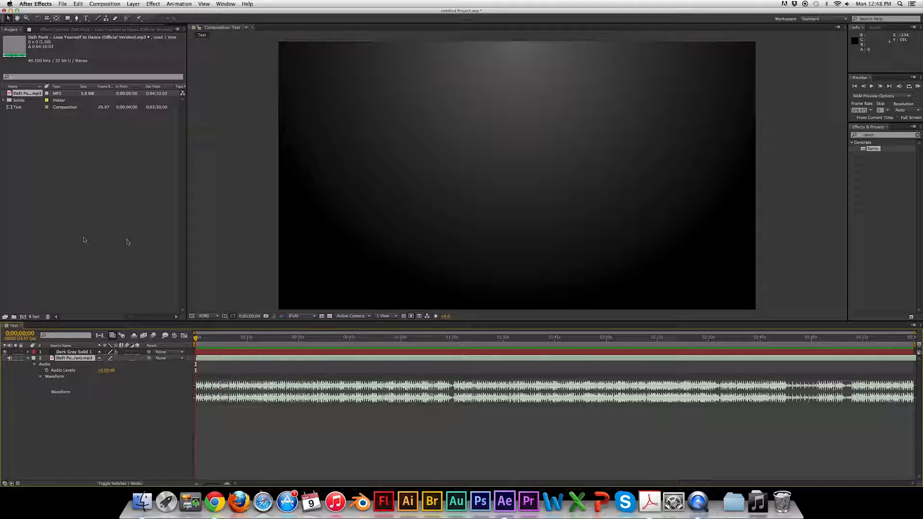
Search the effects for spe and apply Audio Spectrum to the solid layer.
click(883, 140)
key(BackSpace)
key(BackSpace)
key(BackSpace)
key(BackSpace)
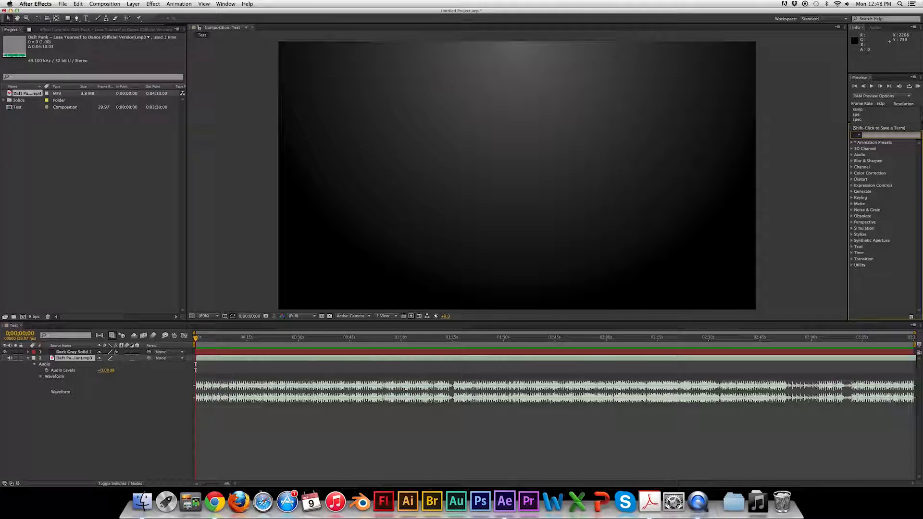
text(spe)
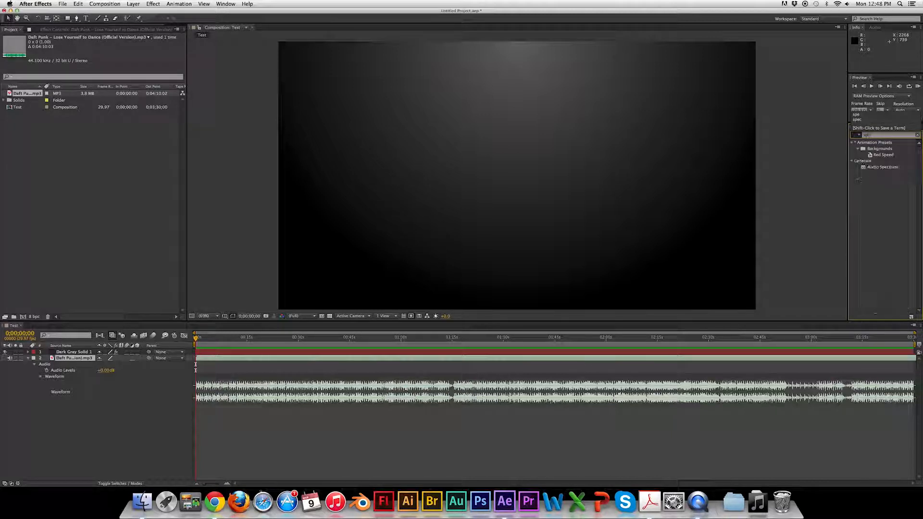
click(881, 168)
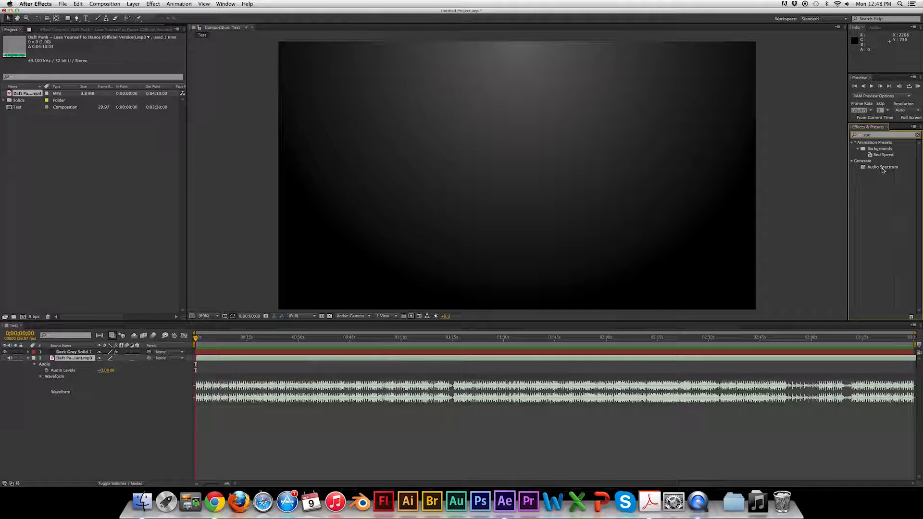
drag(883, 170, 673, 302)
drag(885, 170, 522, 159)
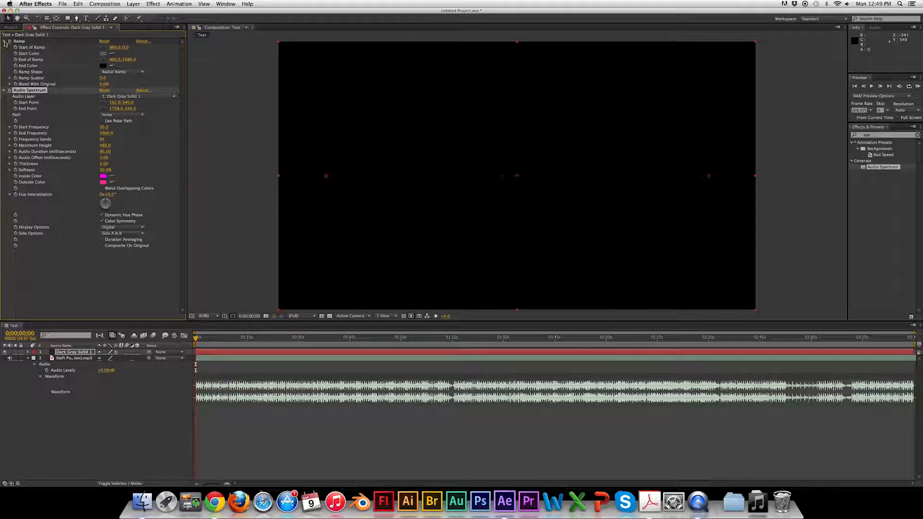
Collapse the Ramp effect and enable Composite On Original for the Audio Spectrum.
click(4, 42)
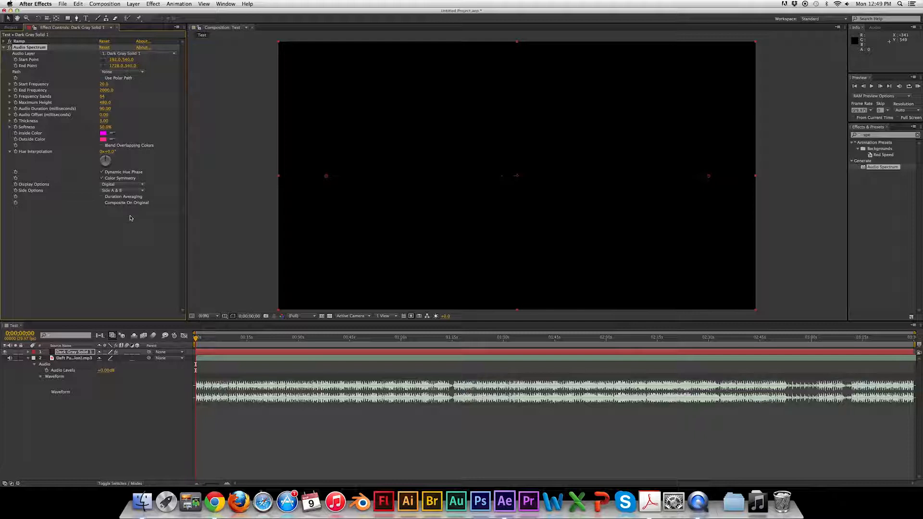
click(102, 203)
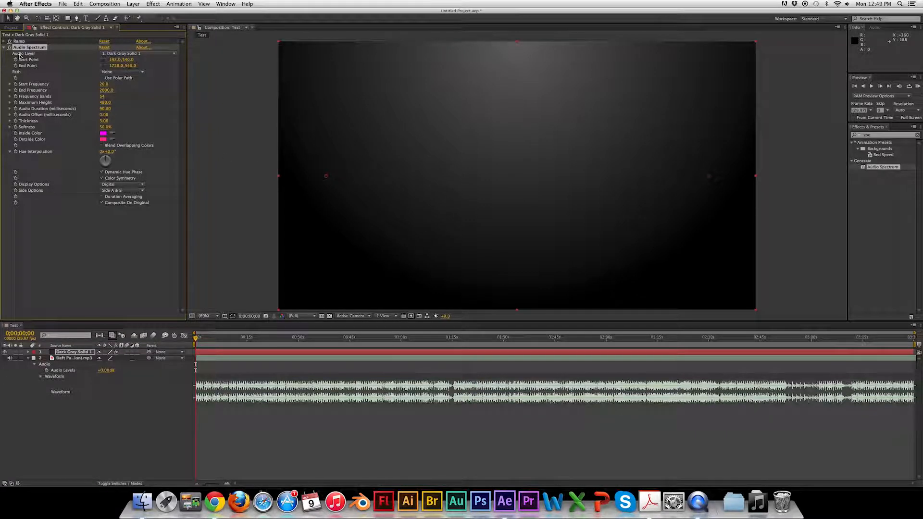
Set the Audio Spectrum's audio layer to the Daft Punk mp3 track.
click(153, 54)
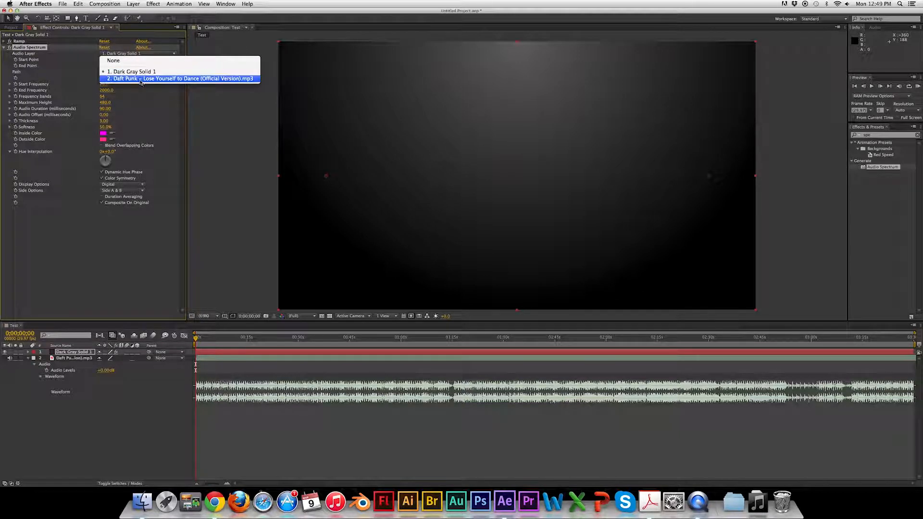
click(205, 79)
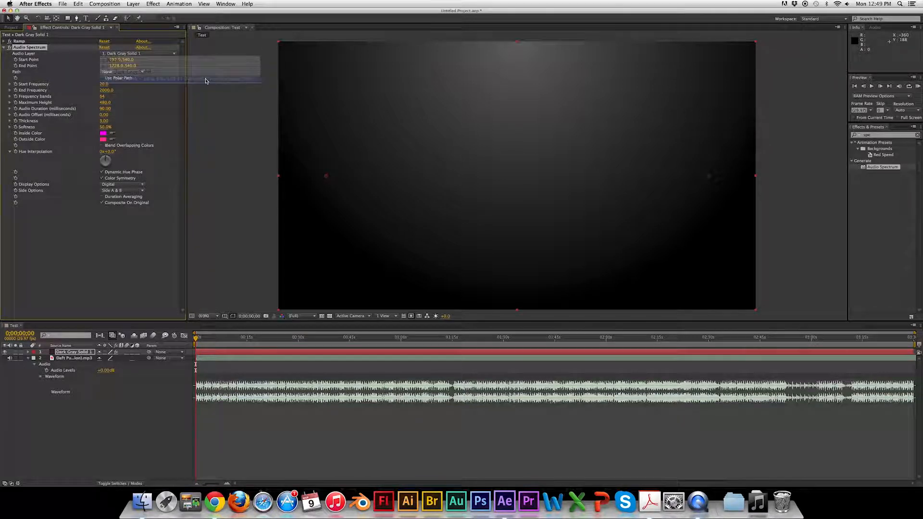
drag(205, 339, 253, 350)
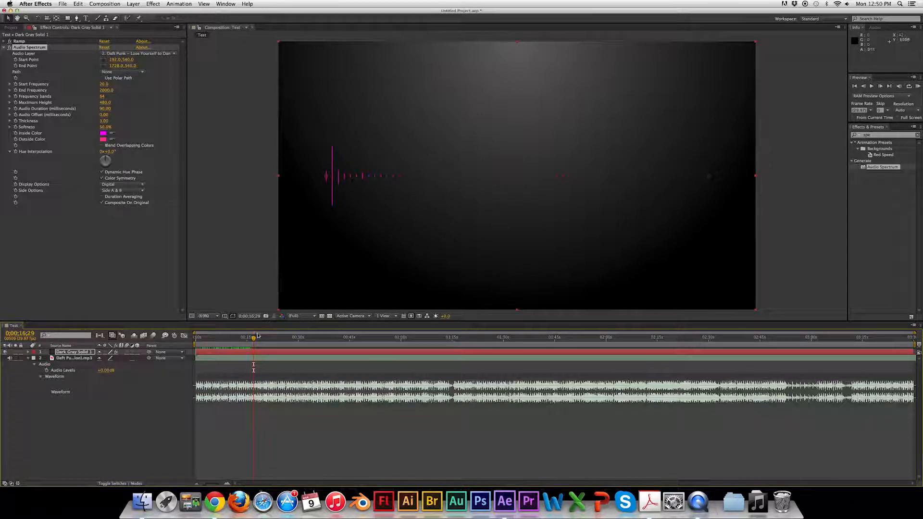
drag(258, 335, 233, 336)
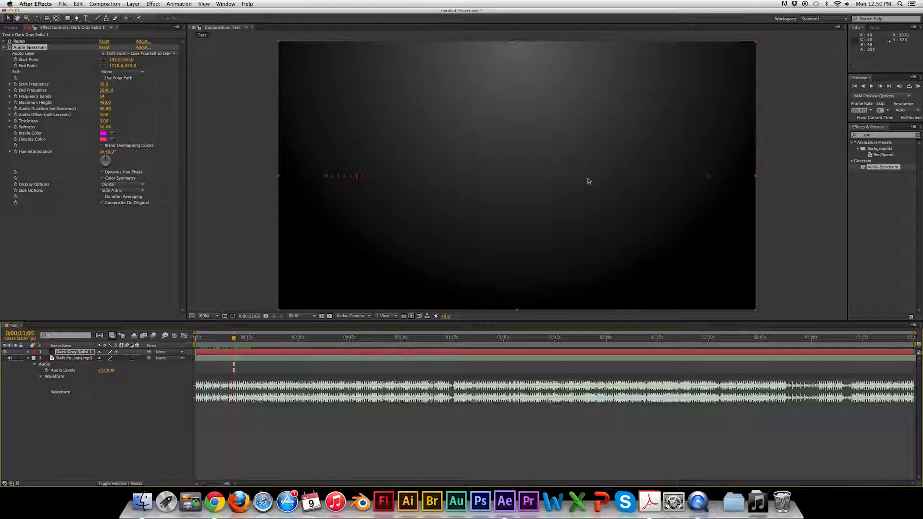
Set the spectrum's start point to -1.0,540.0 and end point to 1928.0,540.0.
click(38, 62)
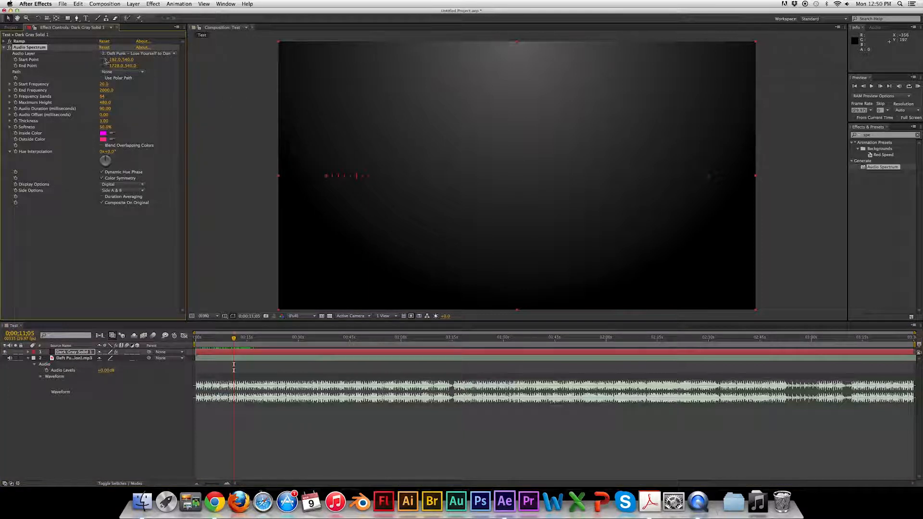
drag(117, 63, 43, 58)
drag(115, 65, 194, 77)
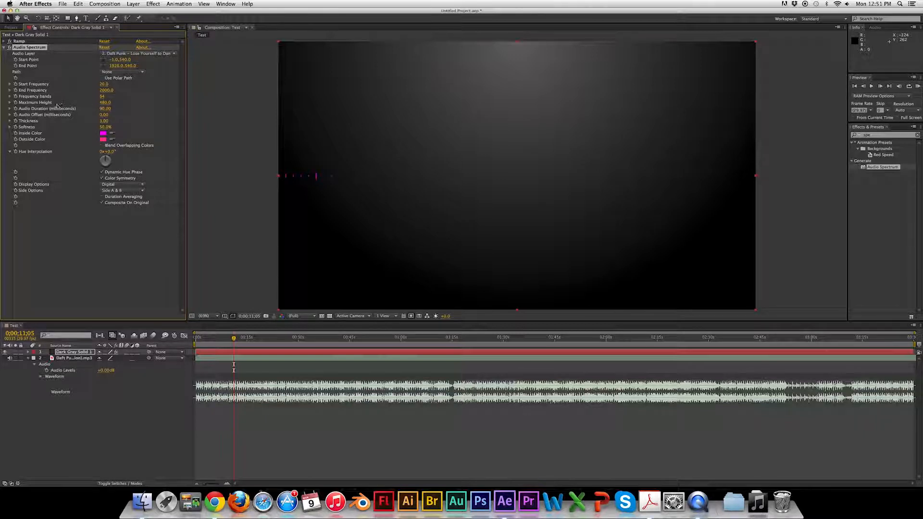
Set Frequency Bands to 100 and play the composition from about 13 seconds.
click(102, 97)
key(Return)
click(232, 339)
drag(232, 339, 236, 339)
key(space)
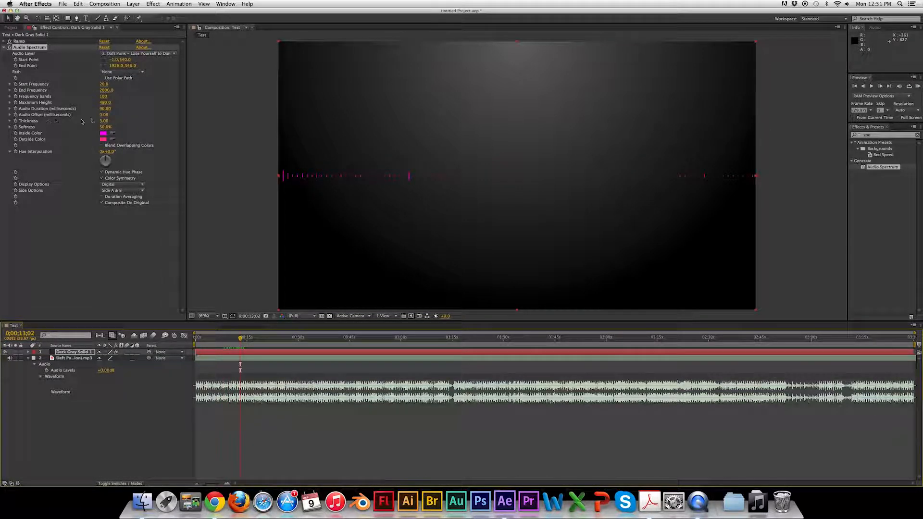
Set the Audio Spectrum's Thickness to 3.60.
drag(104, 123, 118, 126)
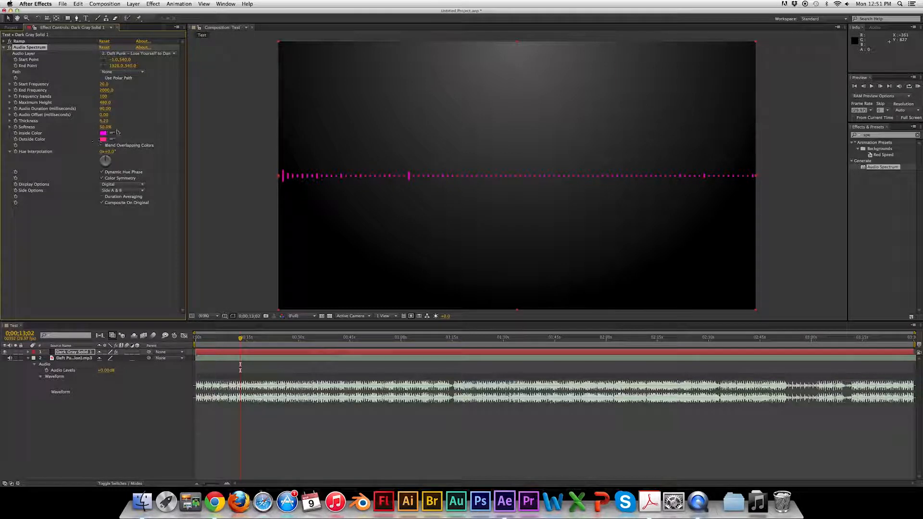
drag(103, 124, 116, 124)
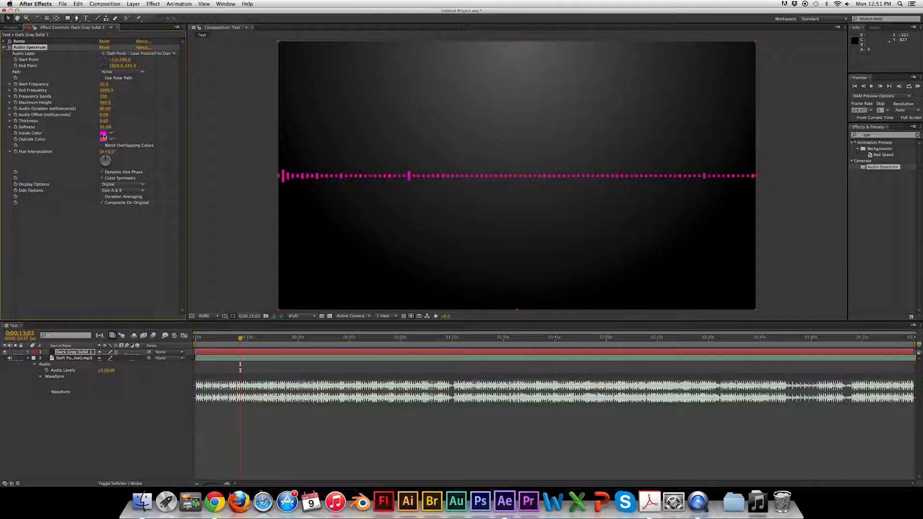
Change the spectrum's Outside Color to a near-black shade.
click(103, 139)
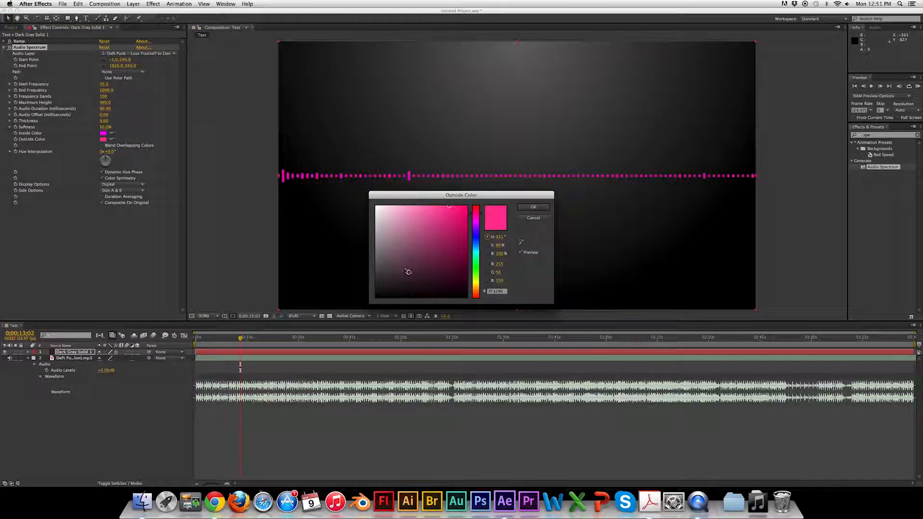
drag(417, 268, 387, 293)
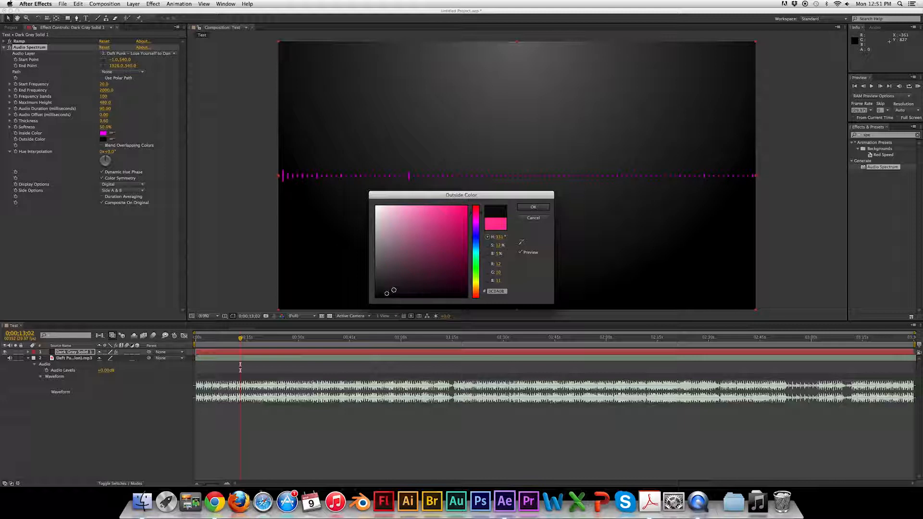
click(543, 207)
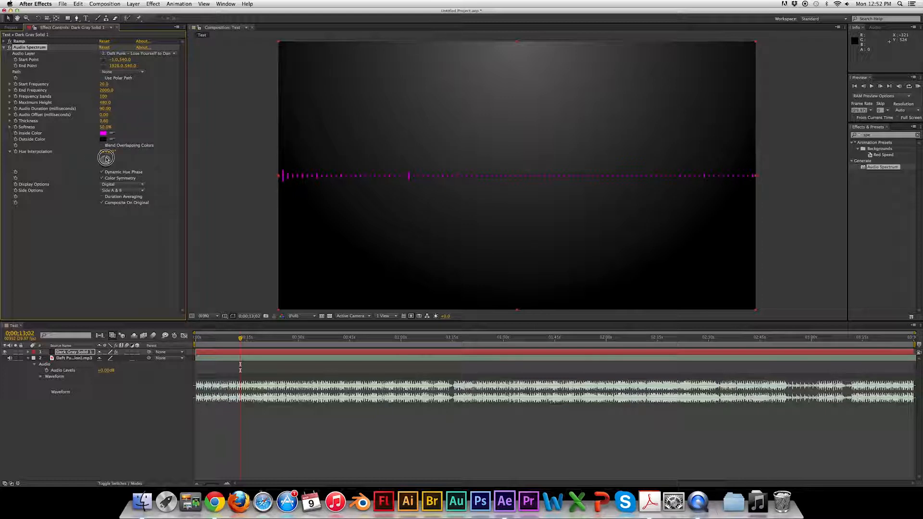
Rotate Hue Interpolation to 0x+309.0° and scrub the timeline to preview the colored bars.
drag(108, 159, 99, 166)
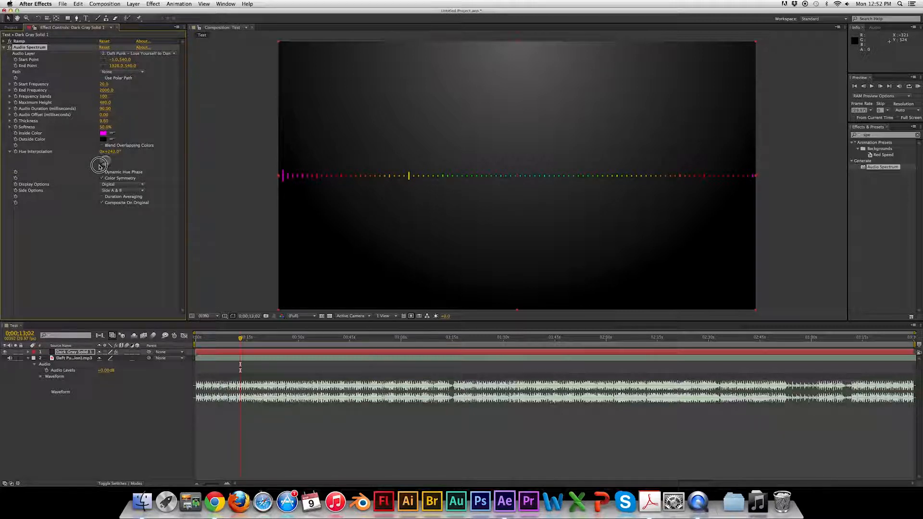
drag(99, 167, 103, 159)
mouse_move(240, 339)
mouse_down()
mouse_move(223, 338)
mouse_move(245, 344)
mouse_move(235, 345)
mouse_up()
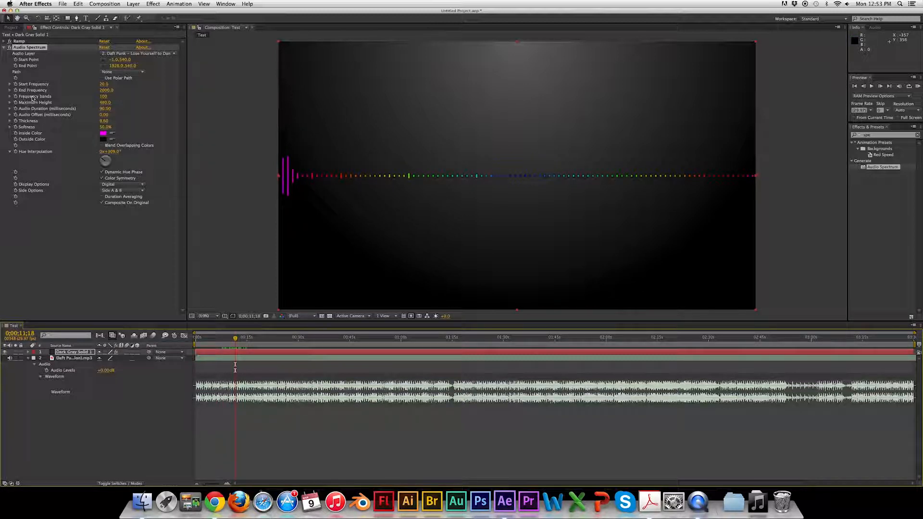
Raise the spectrum's Maximum Height to 1050.0 and scrub the timeline to check the bars.
drag(104, 102, 132, 108)
drag(234, 340, 253, 346)
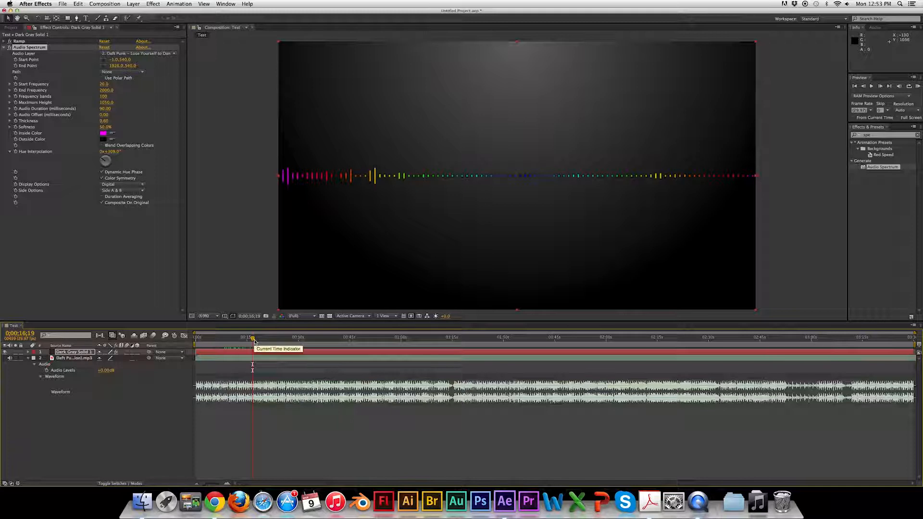
click(248, 339)
mouse_move(248, 341)
mouse_down()
mouse_move(240, 339)
mouse_move(255, 344)
mouse_move(245, 343)
mouse_up()
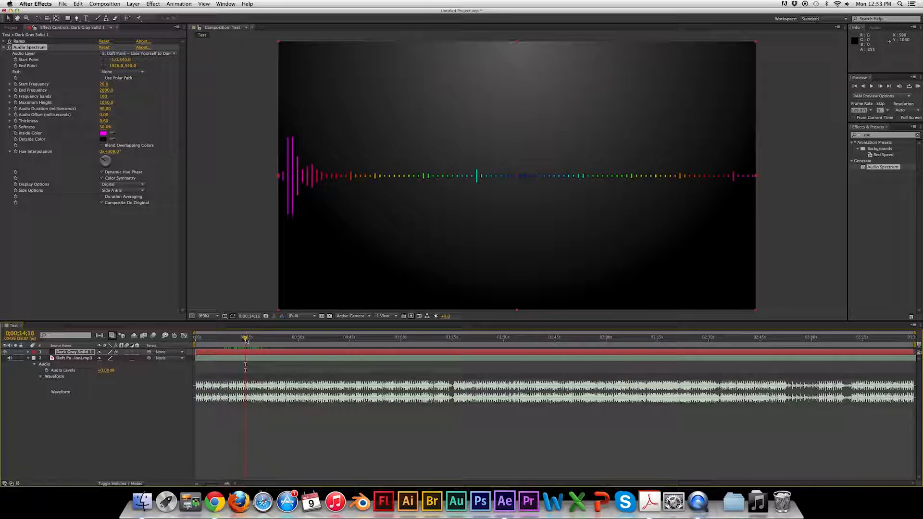
drag(247, 340, 238, 336)
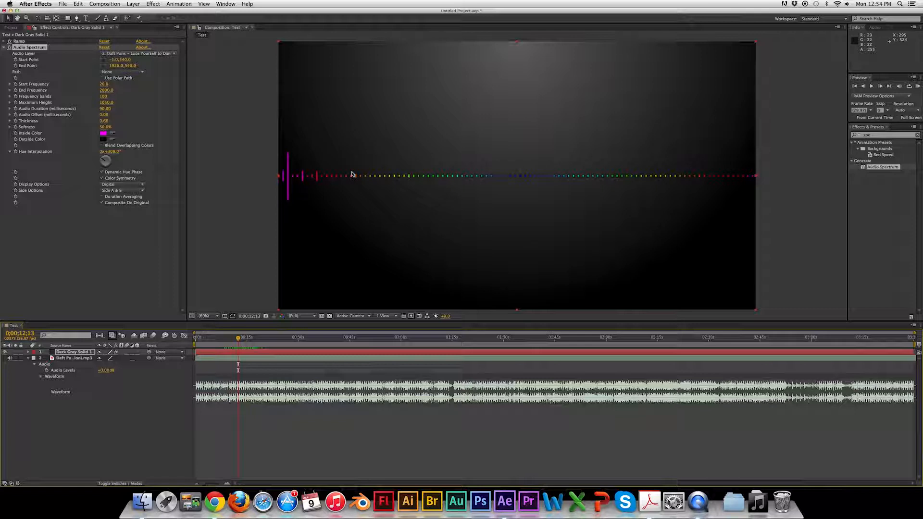
Lower the spectrum's End Frequency to about 801.0 and scrub to preview.
mouse_move(105, 95)
mouse_down()
mouse_move(119, 100)
mouse_move(109, 96)
mouse_up()
drag(102, 95, 94, 95)
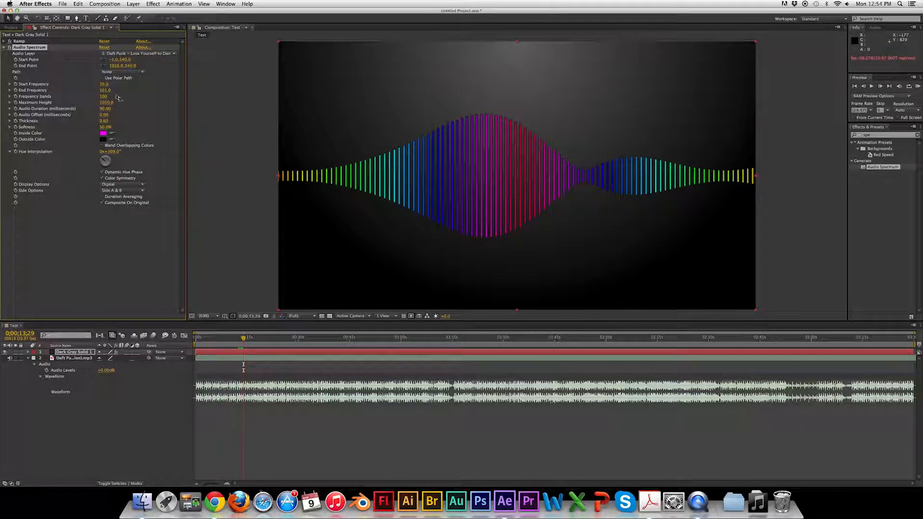
drag(106, 91, 109, 93)
mouse_move(243, 339)
mouse_down()
mouse_move(258, 340)
mouse_move(246, 343)
mouse_up()
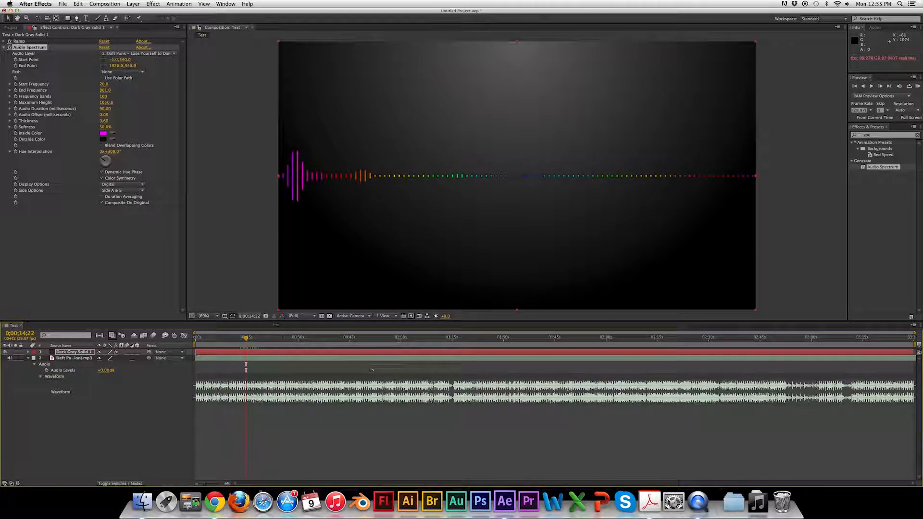
Scrub through the timeline and zoom the time navigator to inspect the spectrum at different moments.
click(300, 339)
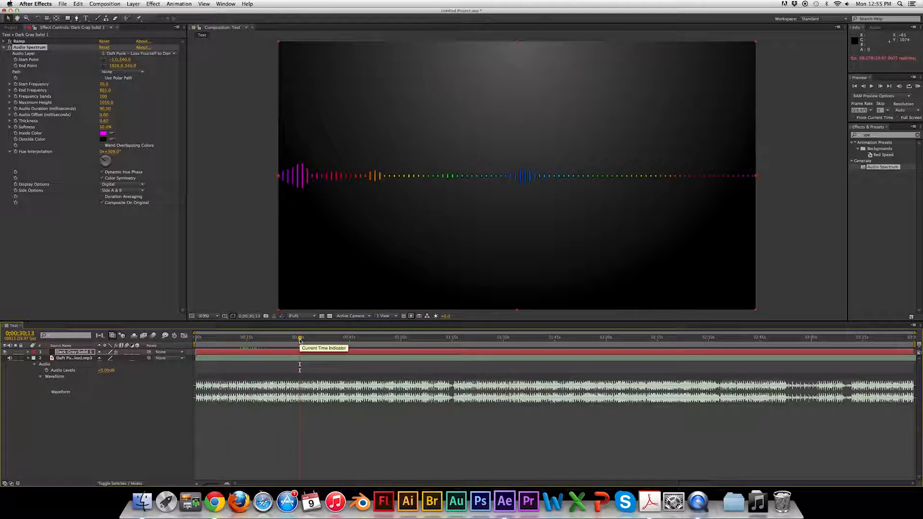
click(363, 338)
drag(367, 351, 418, 361)
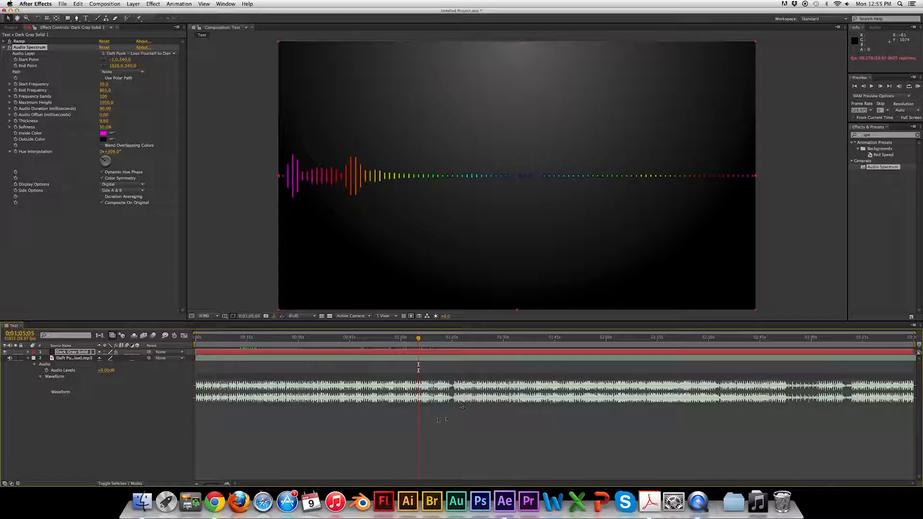
drag(918, 335, 813, 335)
drag(453, 339, 290, 336)
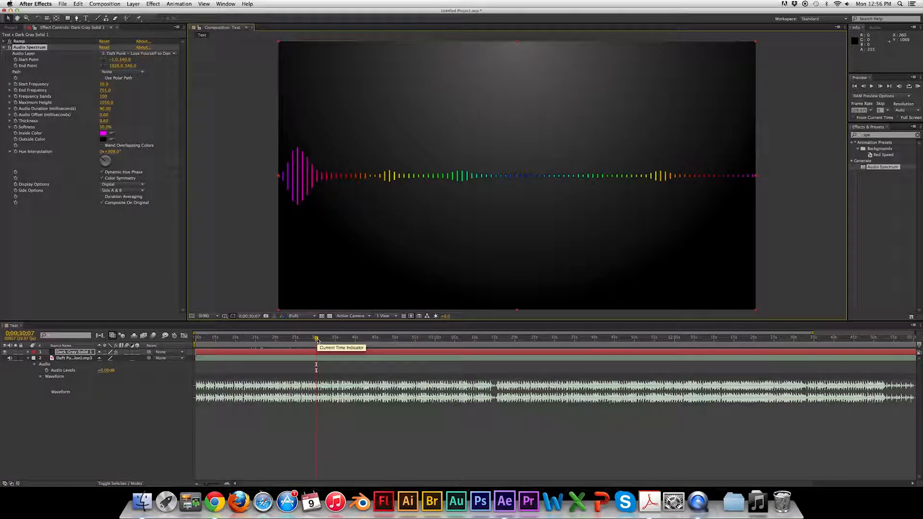
drag(317, 340, 317, 340)
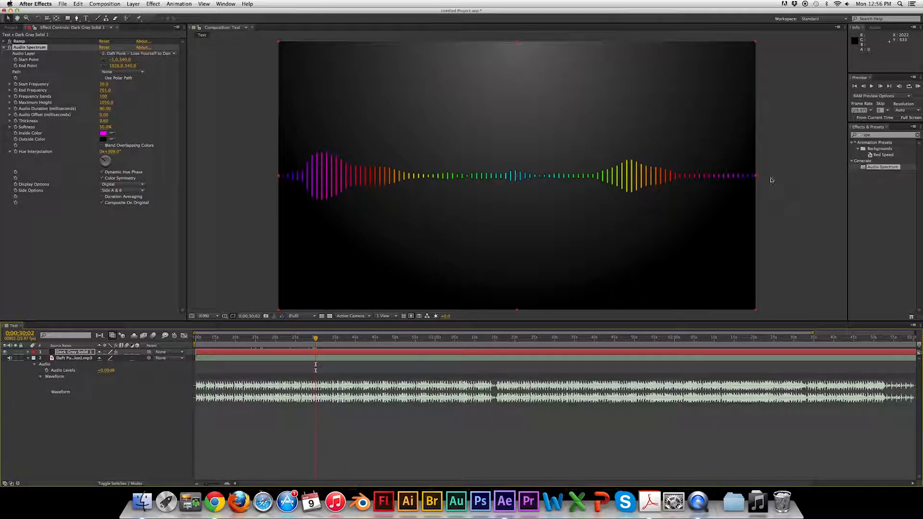
Run a RAM preview of the composition and scrub around to watch the spectrum react to the music.
click(917, 87)
click(917, 88)
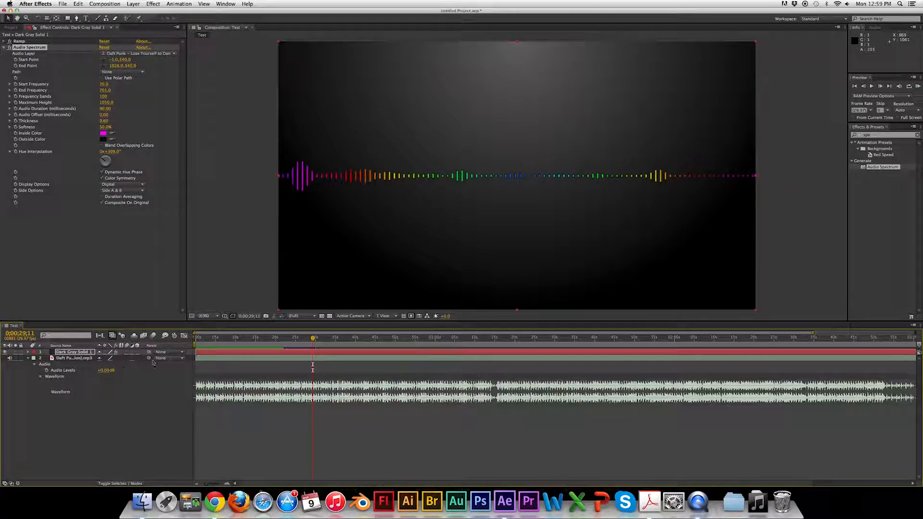
mouse_move(313, 339)
mouse_down()
mouse_move(323, 341)
mouse_move(300, 342)
mouse_move(317, 345)
mouse_up()
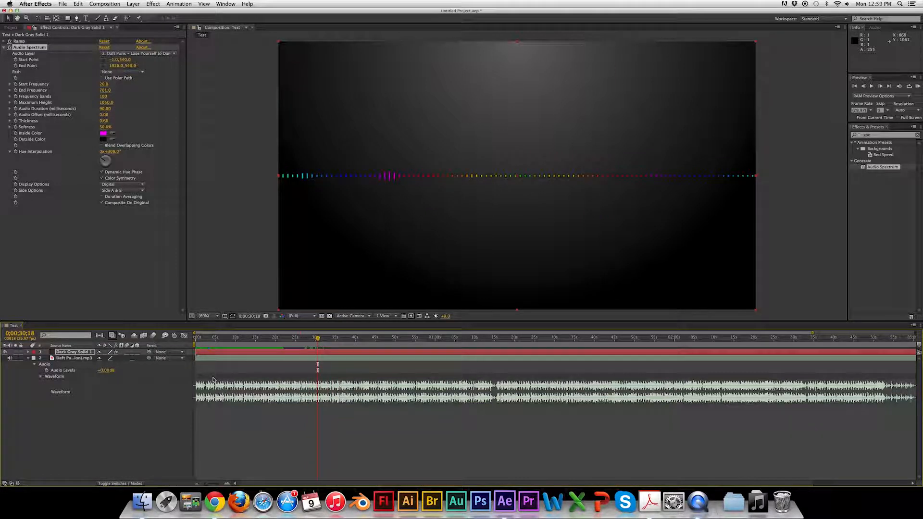
click(310, 339)
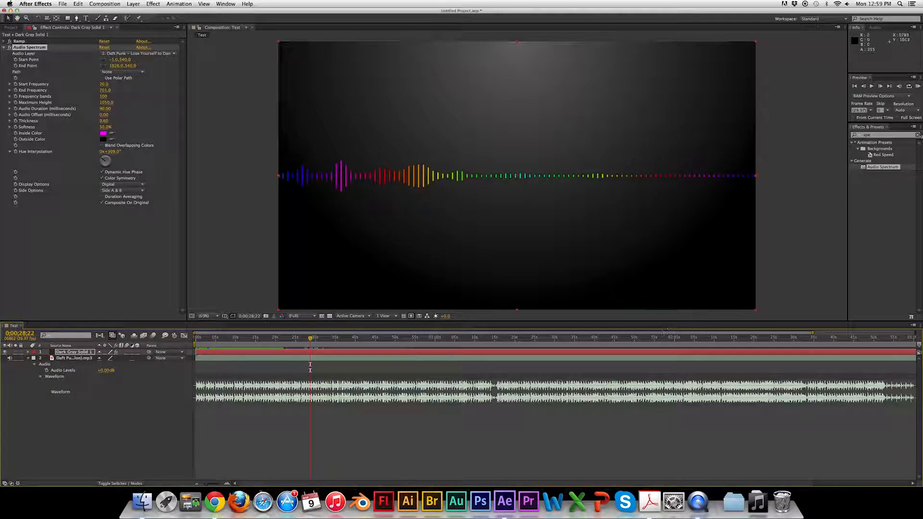
click(918, 88)
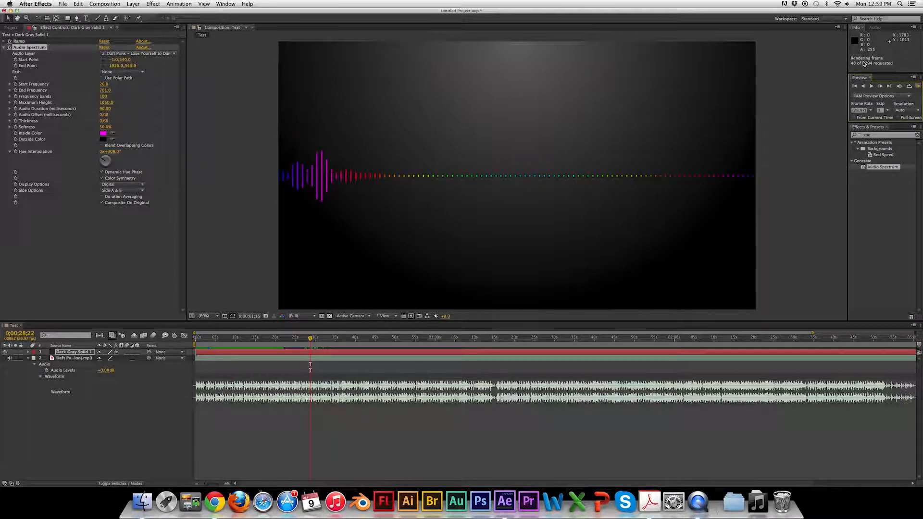
click(917, 87)
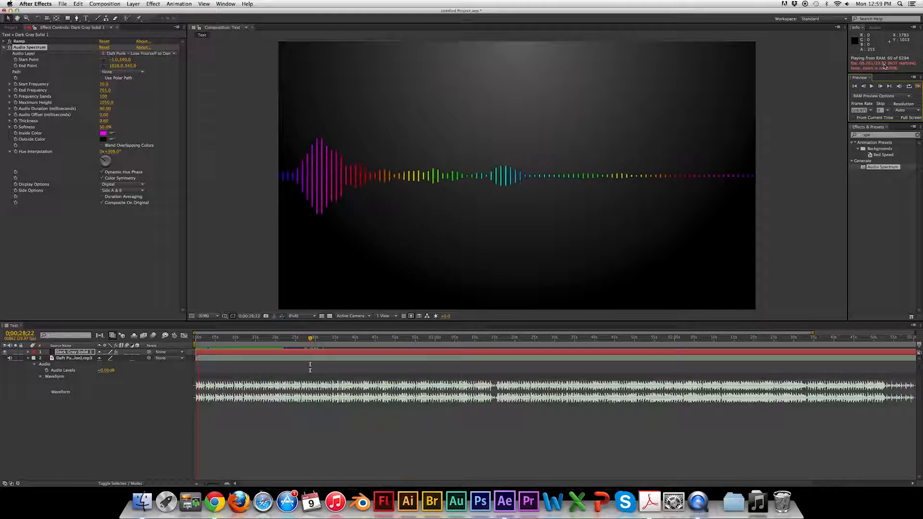
click(312, 339)
drag(312, 339, 275, 340)
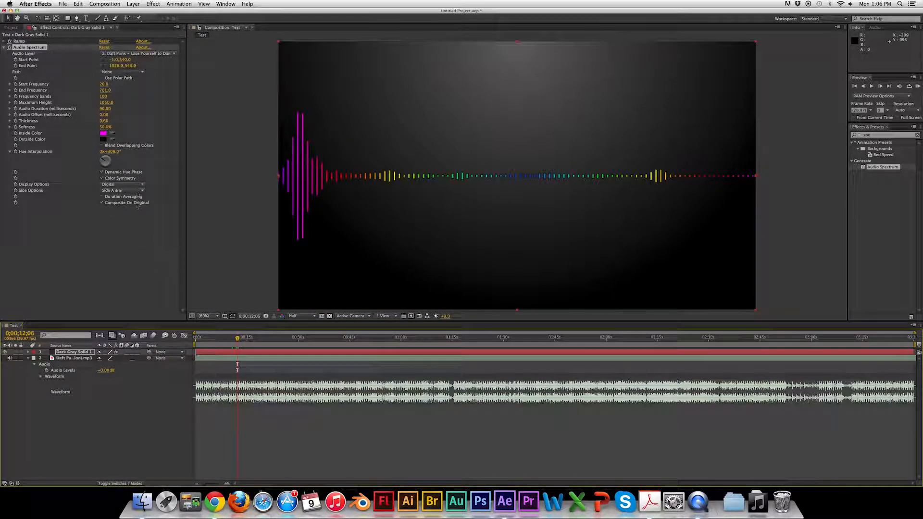
Switch the spectrum's Display Options to Analog lines.
click(141, 187)
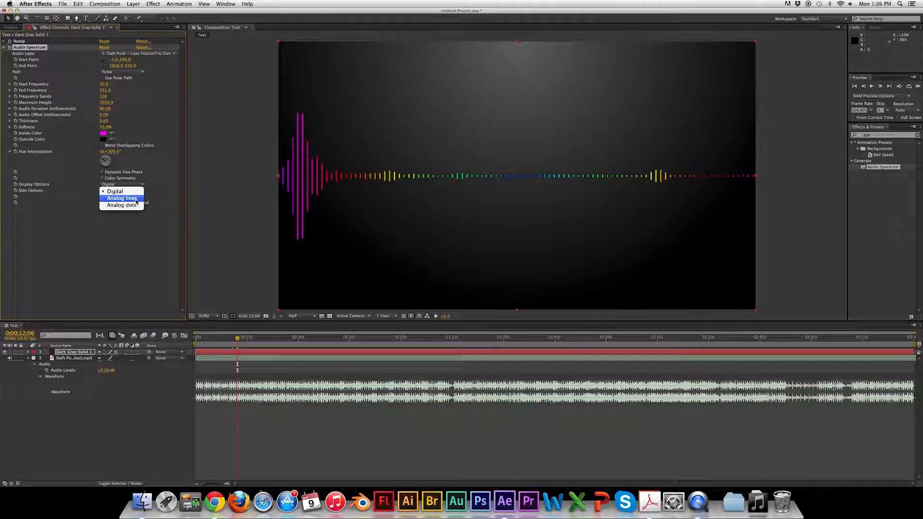
click(136, 200)
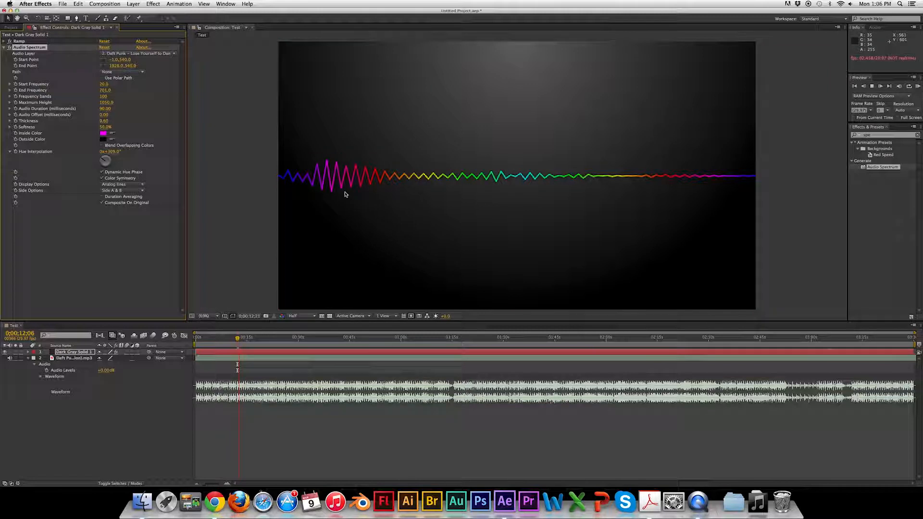
Switch the spectrum's Display Options to Analog dots.
click(123, 184)
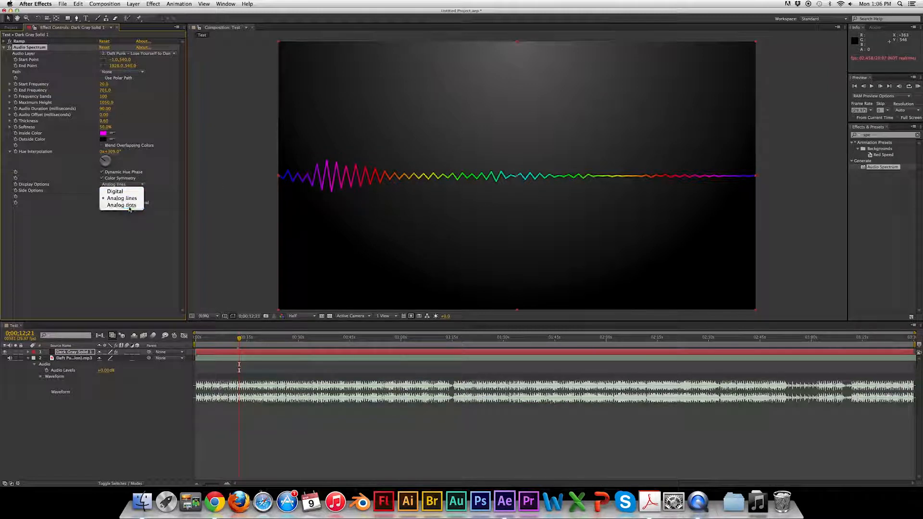
click(129, 208)
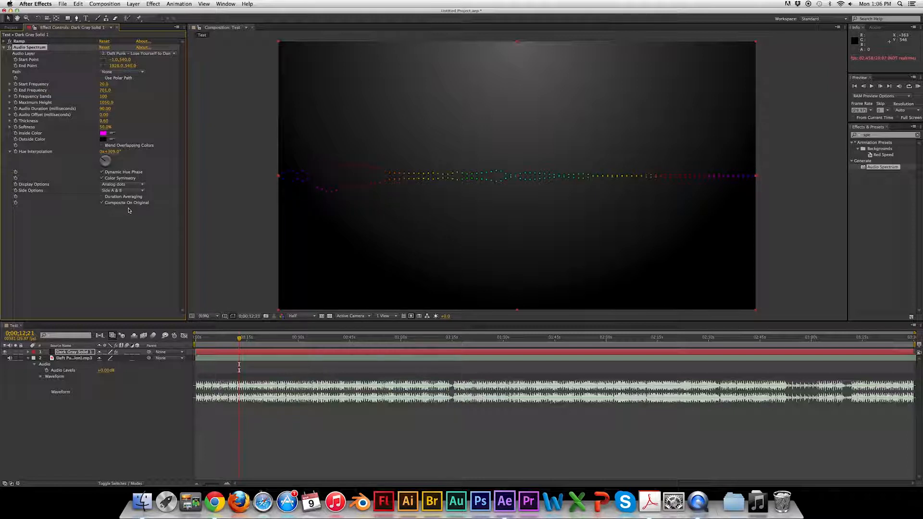